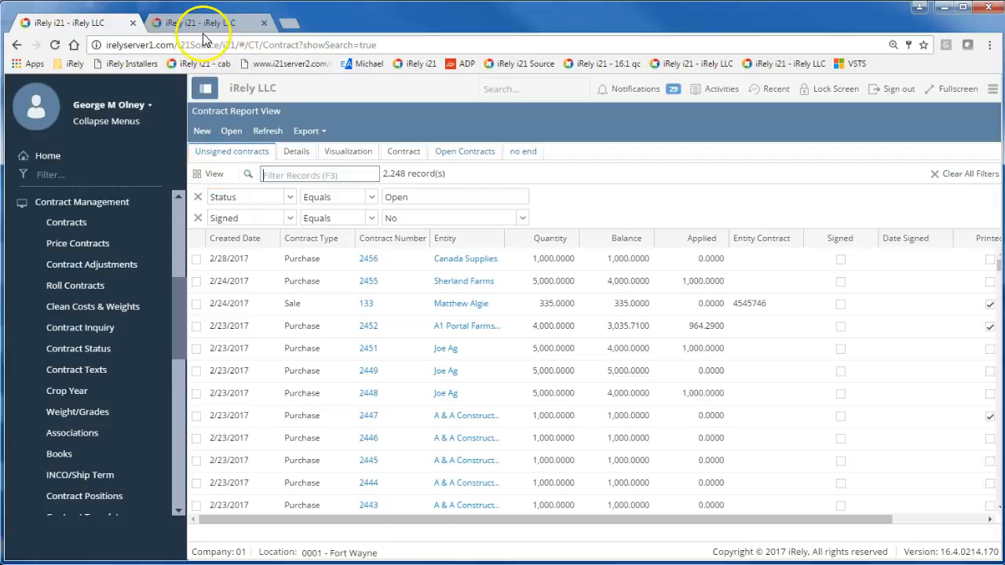
Step: Create a new contract using the Corn Purchase template
{"action": "left_click", "coordinate": [212, 135]}
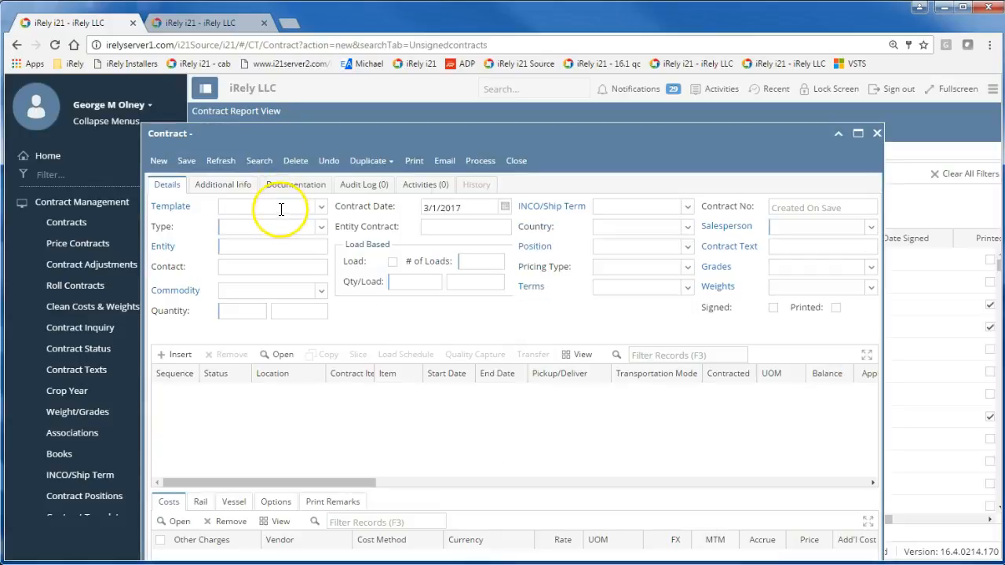
{"action": "left_click", "coordinate": [281, 209]}
{"action": "key", "text": "Down"}
{"action": "key", "text": "Down"}
{"action": "key", "text": "Down"}
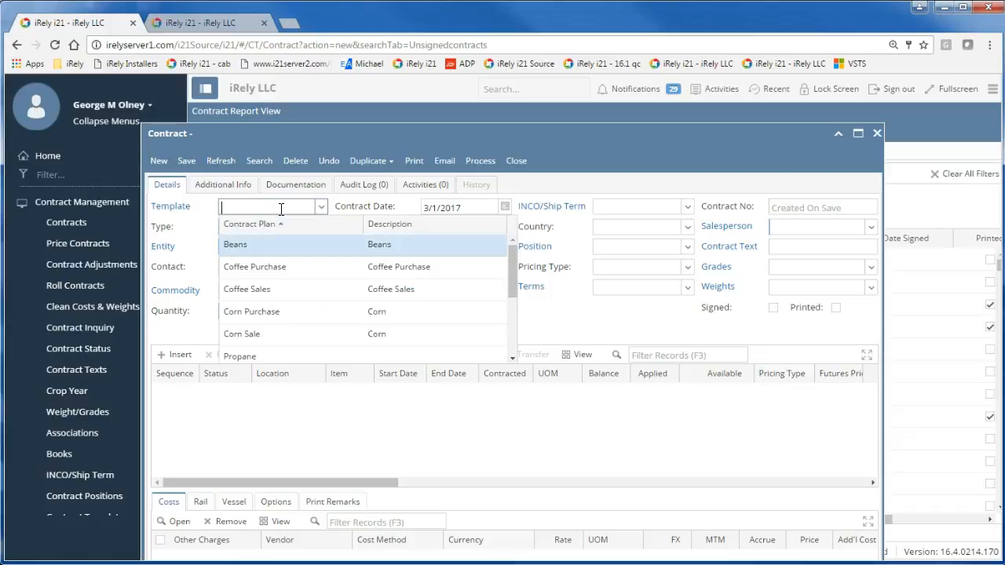
{"action": "key", "text": "Down"}
{"action": "key", "text": "Return"}
{"action": "key", "text": "Tab"}
{"action": "key", "text": "Tab"}
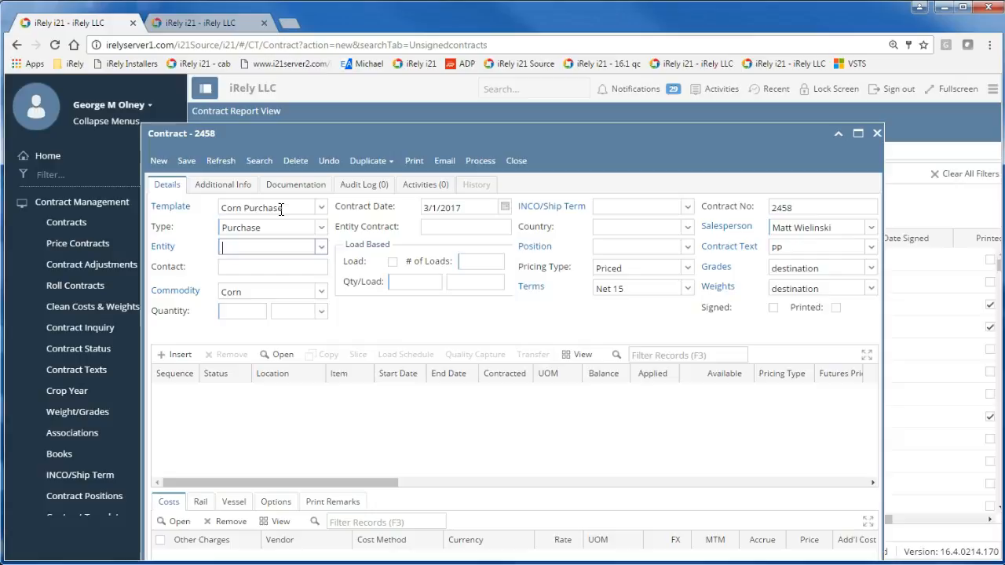
Step: Assign the farm entity to the contract by searching for its name and select its matching contact
{"action": "key", "text": "Down"}
{"action": "type", "text": "joe"}
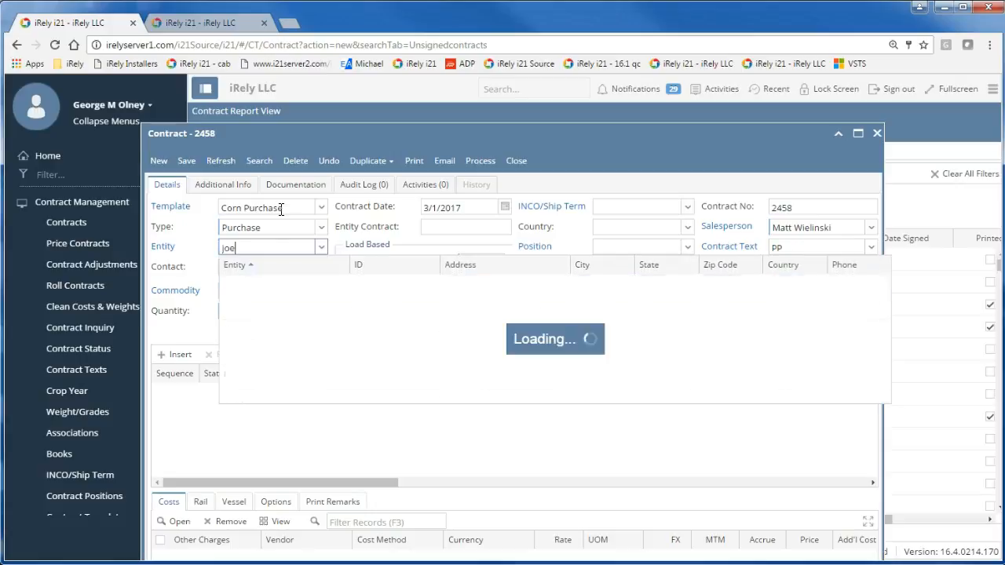
{"action": "key", "text": "Down"}
{"action": "key", "text": "Up"}
{"action": "key", "text": "Return"}
{"action": "key", "text": "Tab"}
{"action": "key", "text": "Down"}
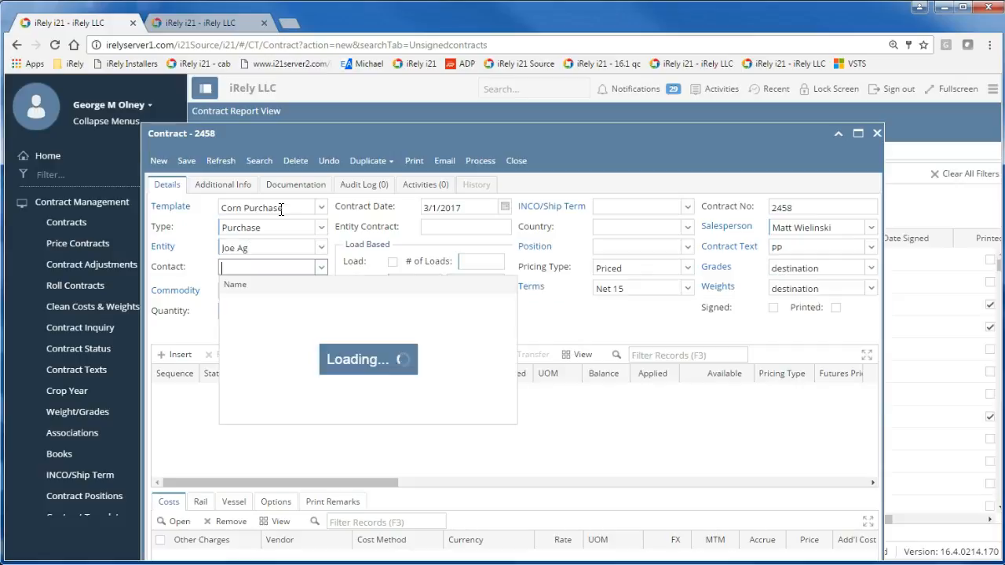
{"action": "key", "text": "Down"}
{"action": "key", "text": "Return"}
{"action": "key", "text": "Tab"}
Step: Set the contract quantity to 1,000 Bushels
{"action": "key", "text": "Tab"}
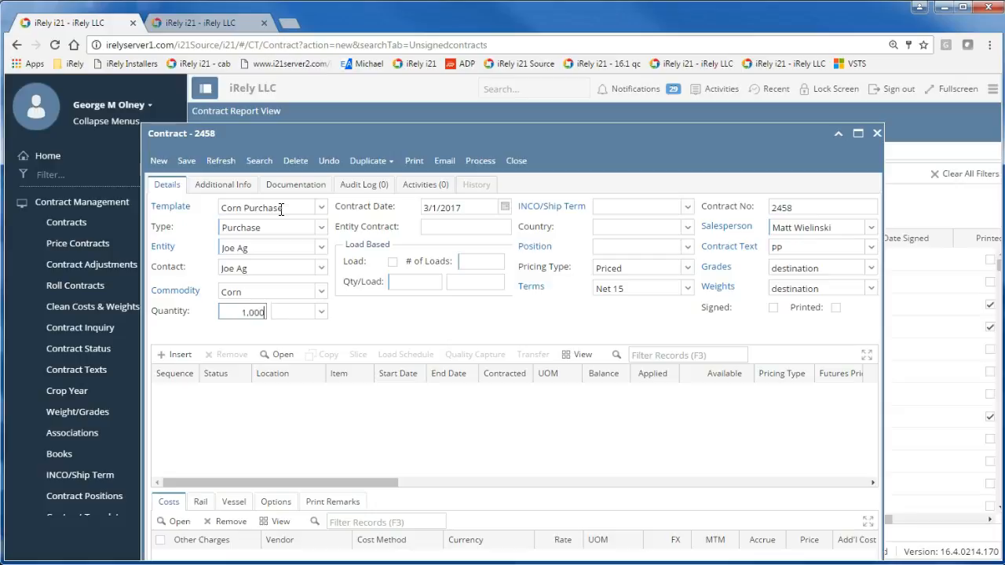
{"action": "key", "text": "Down"}
{"action": "key", "text": "Down"}
{"action": "key", "text": "Down"}
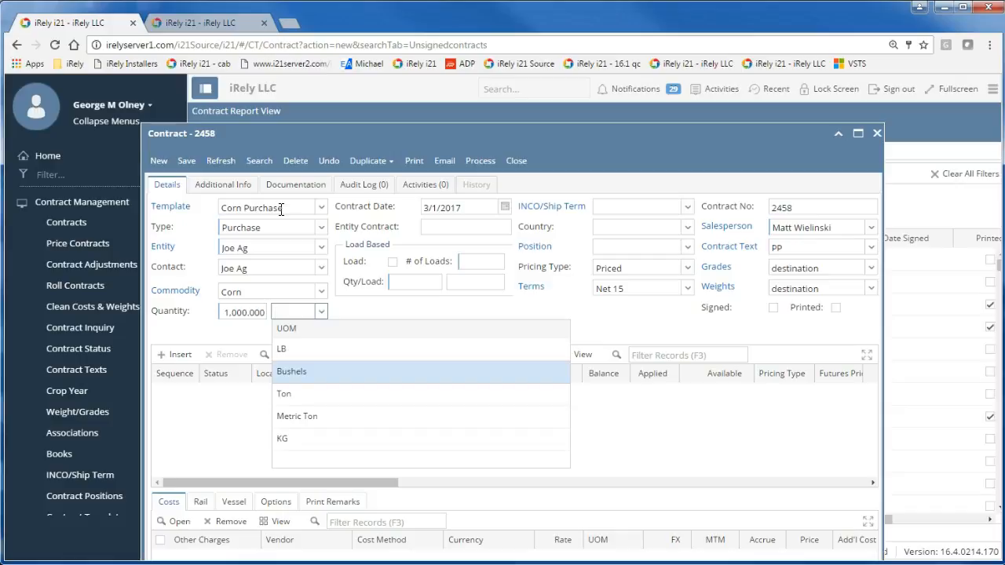
{"action": "key", "text": "Return"}
{"action": "key", "text": "Tab"}
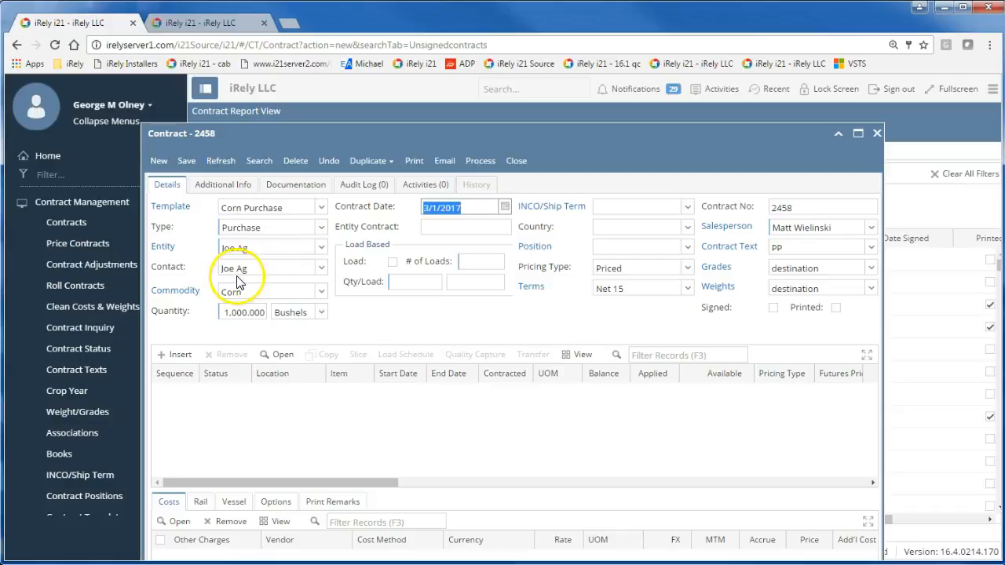
Step: Review the contract entity's contact record and its user portal settings, and close both records without saving changes
{"action": "left_click", "coordinate": [165, 250]}
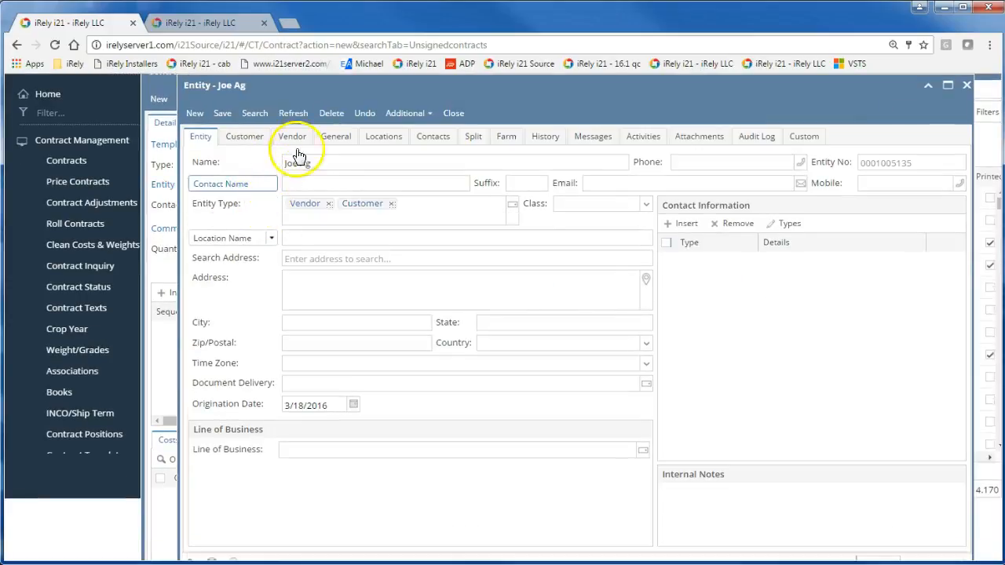
{"action": "left_click", "coordinate": [438, 140]}
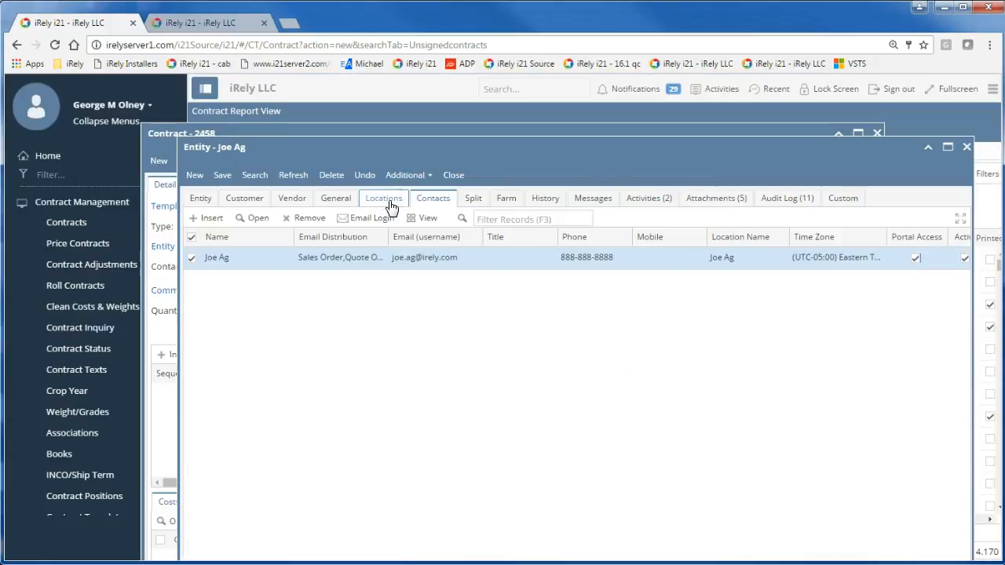
{"action": "double_click", "coordinate": [840, 261]}
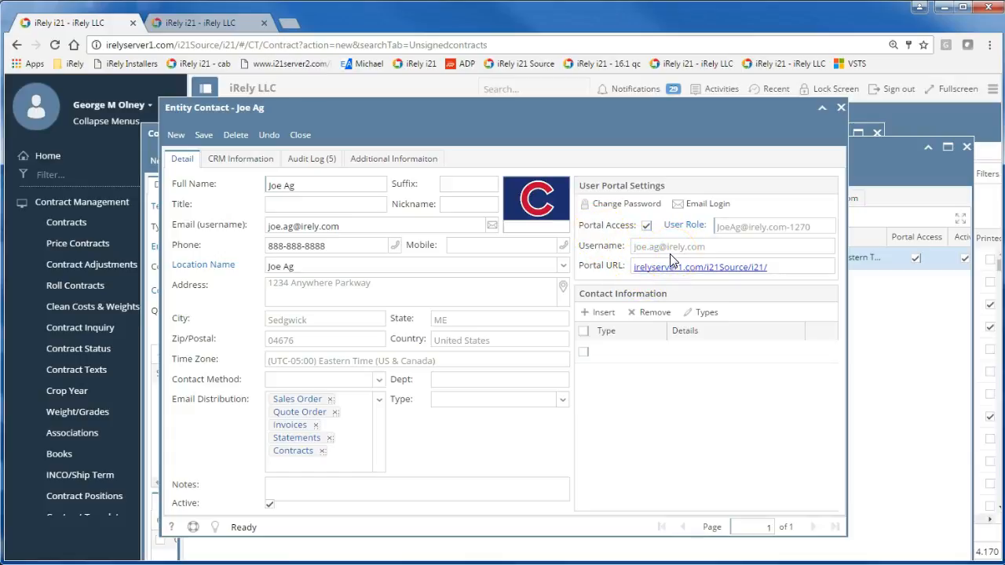
{"action": "left_click", "coordinate": [299, 140]}
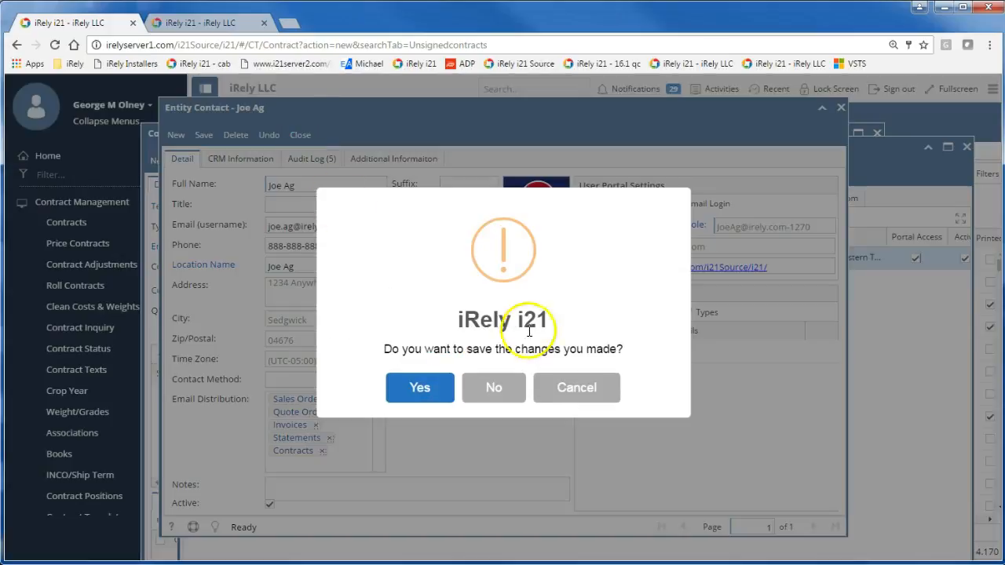
{"action": "left_click", "coordinate": [506, 389]}
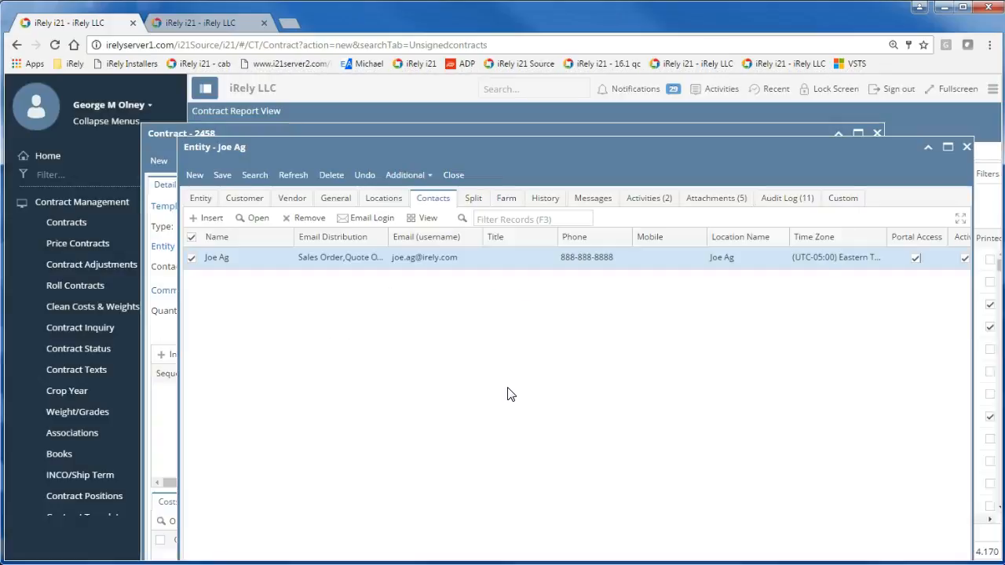
{"action": "left_click", "coordinate": [453, 115]}
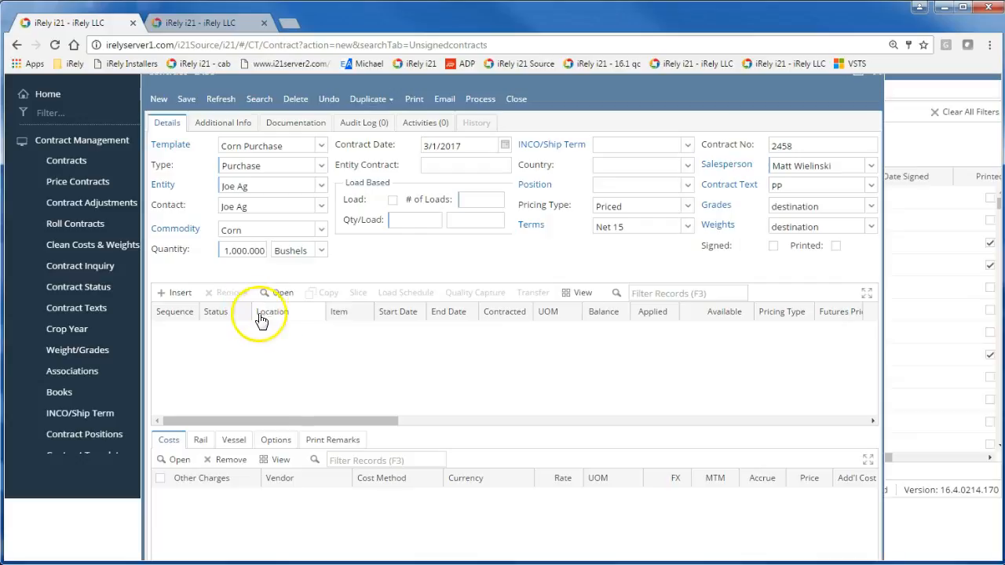
Step: Insert a contract sequence and set its planned availability date to 3/30/2017
{"action": "left_click", "coordinate": [180, 292]}
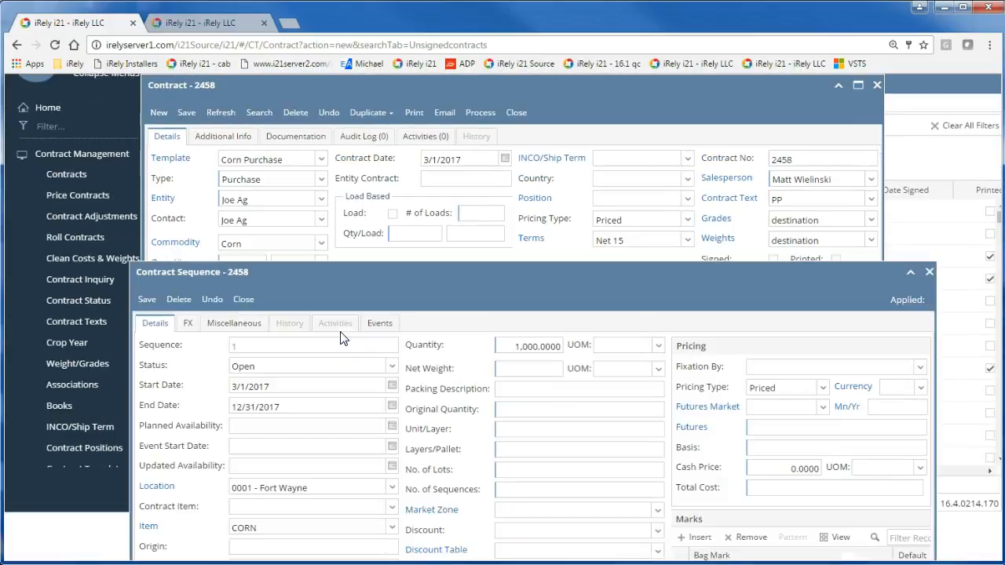
{"action": "left_click", "coordinate": [392, 425]}
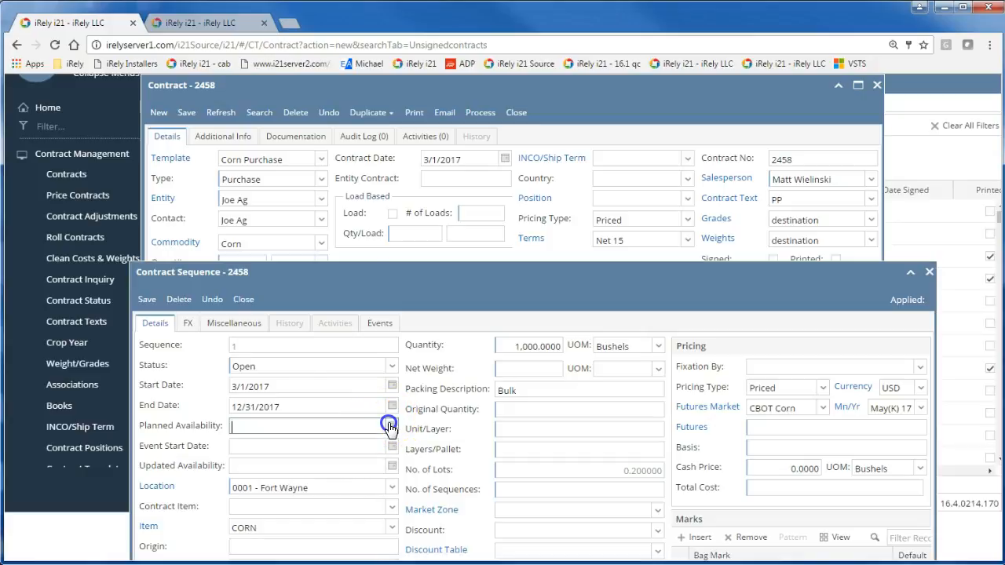
{"action": "left_click", "coordinate": [320, 369]}
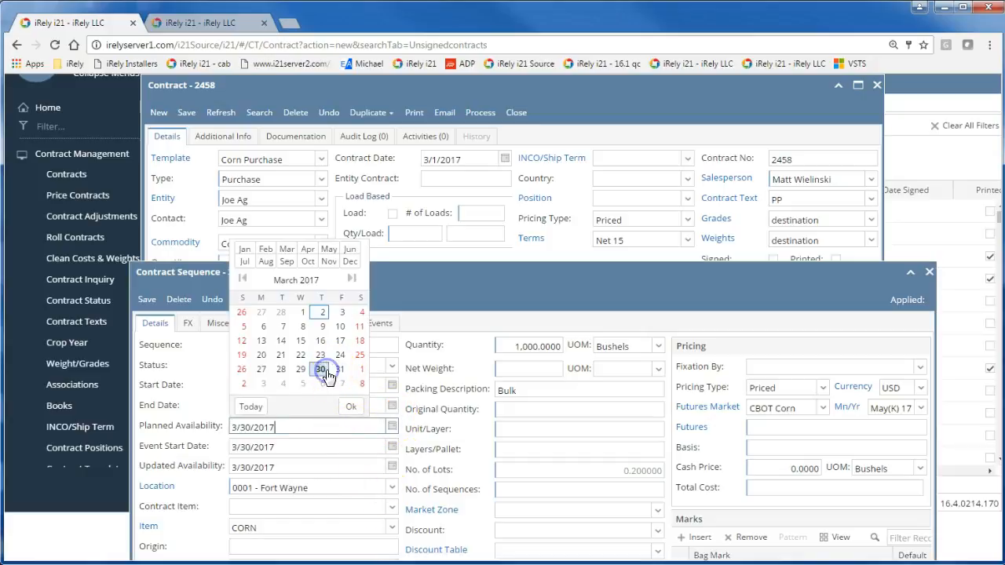
{"action": "key", "text": "Tab"}
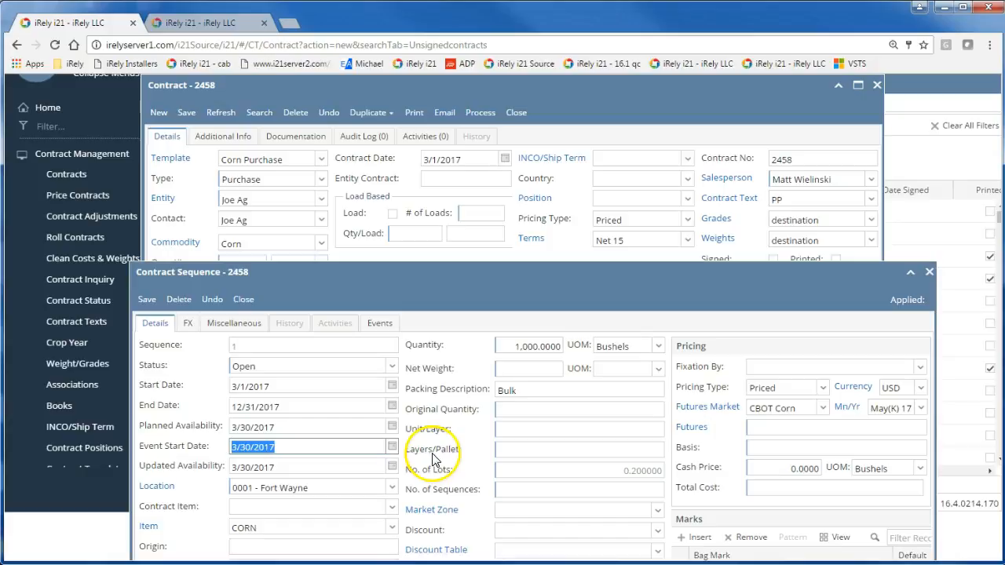
Step: Price the sequence with futures 3.8075 and basis -0.1000, and save both the sequence and the contract
{"action": "left_click_drag", "start_coordinate": [592, 286], "coordinate": [601, 159]}
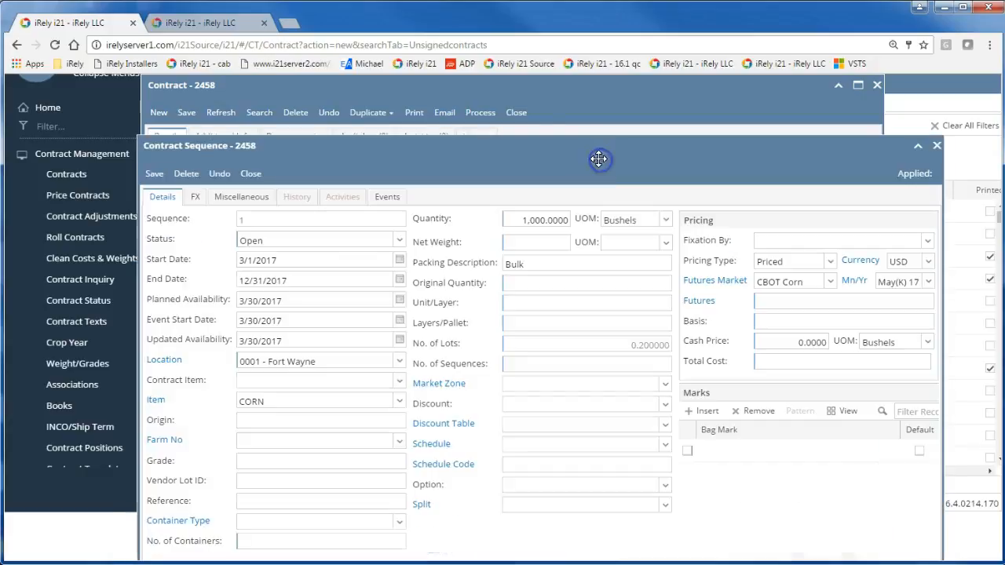
{"action": "left_click", "coordinate": [788, 300]}
{"action": "left_click", "coordinate": [705, 301]}
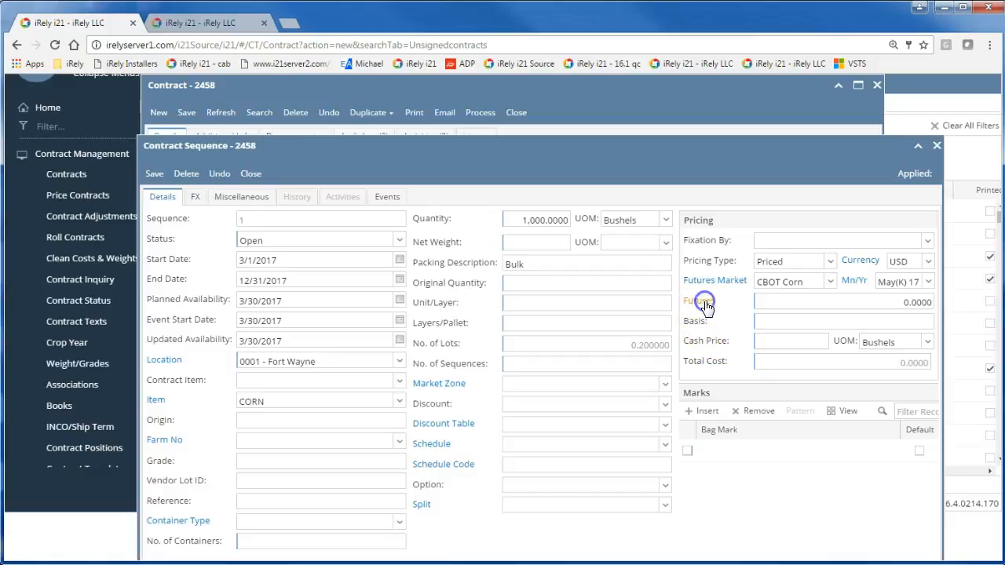
{"action": "left_click", "coordinate": [765, 308]}
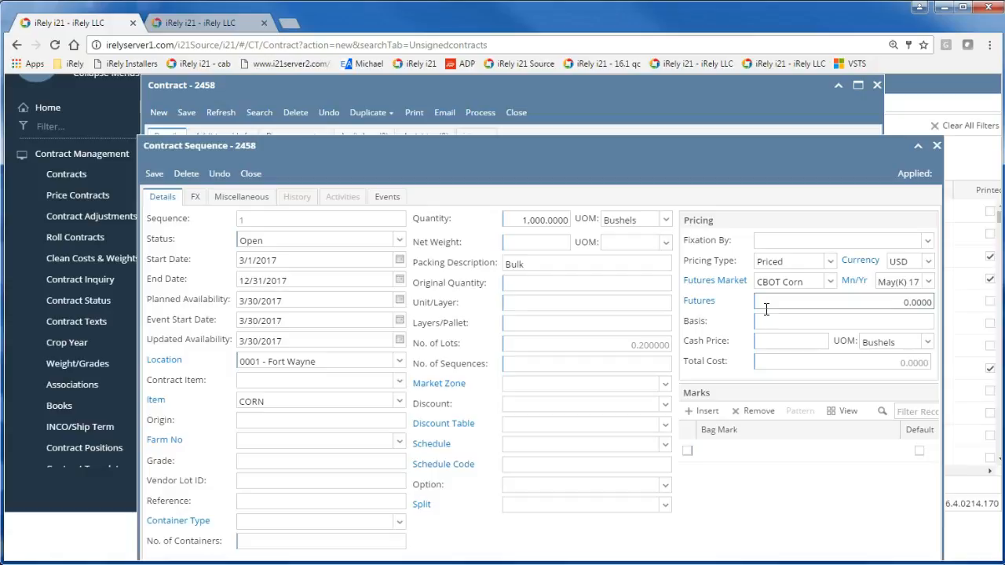
{"action": "left_click", "coordinate": [700, 309]}
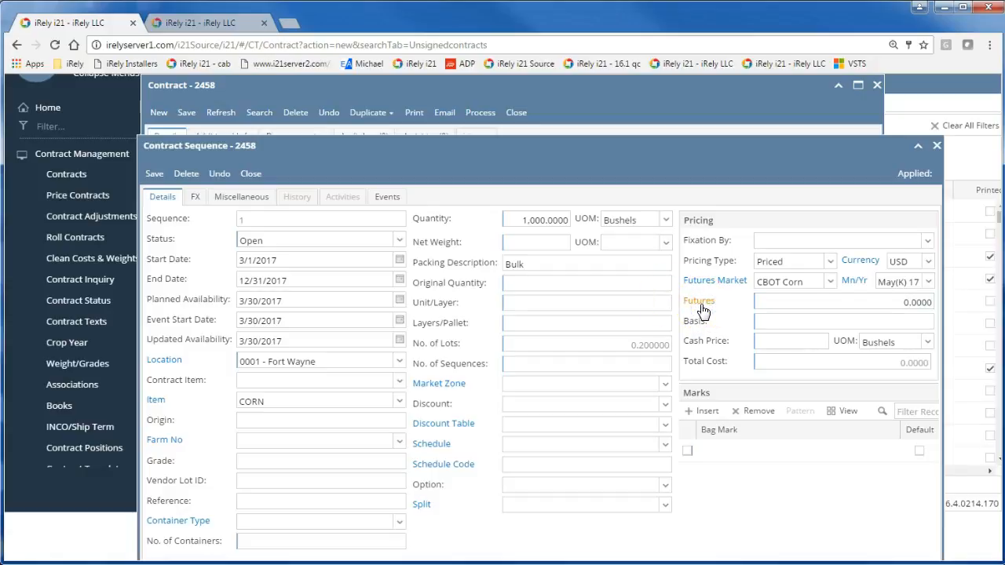
{"action": "left_click", "coordinate": [820, 321]}
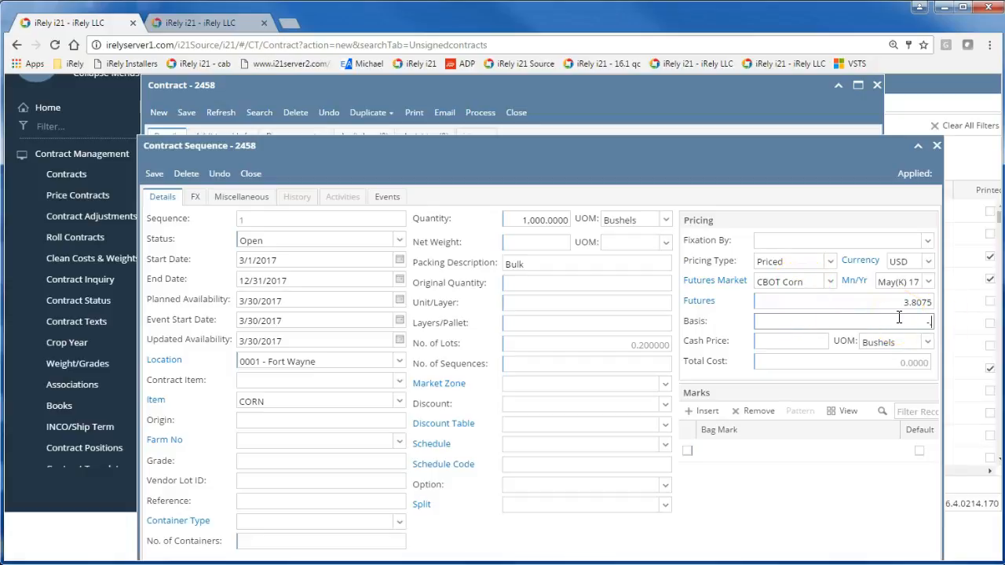
{"action": "key", "text": "Tab"}
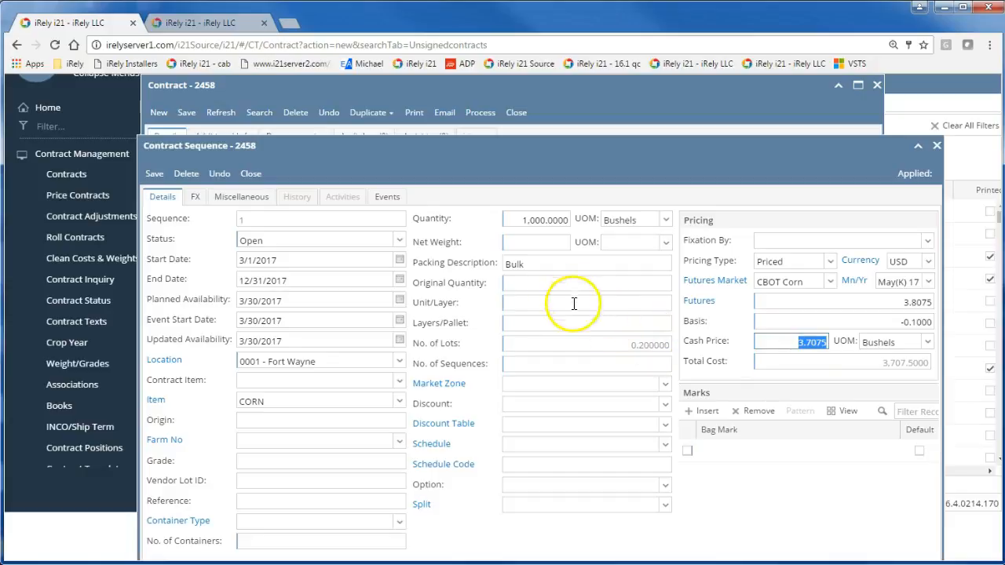
{"action": "left_click", "coordinate": [154, 173]}
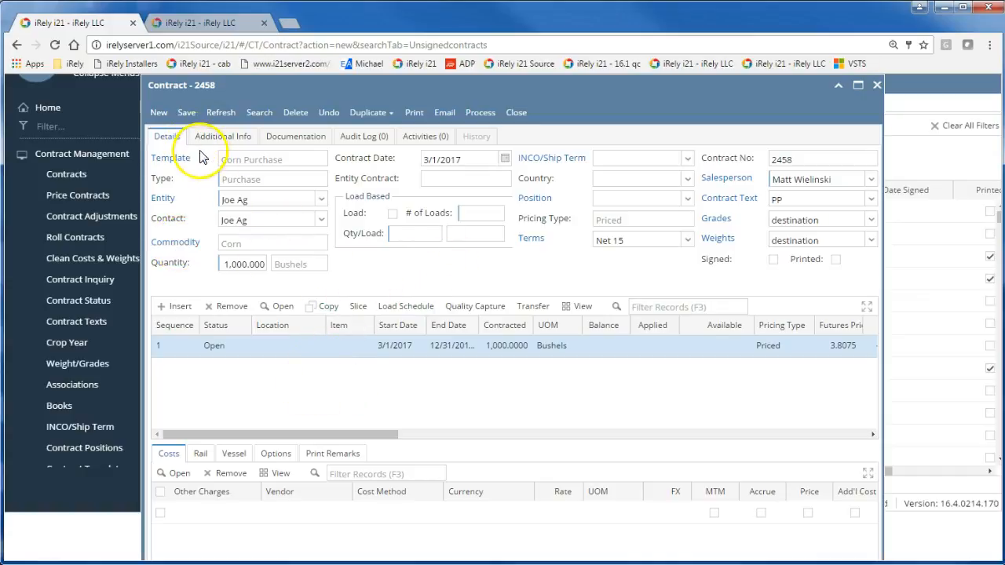
{"action": "left_click", "coordinate": [187, 114]}
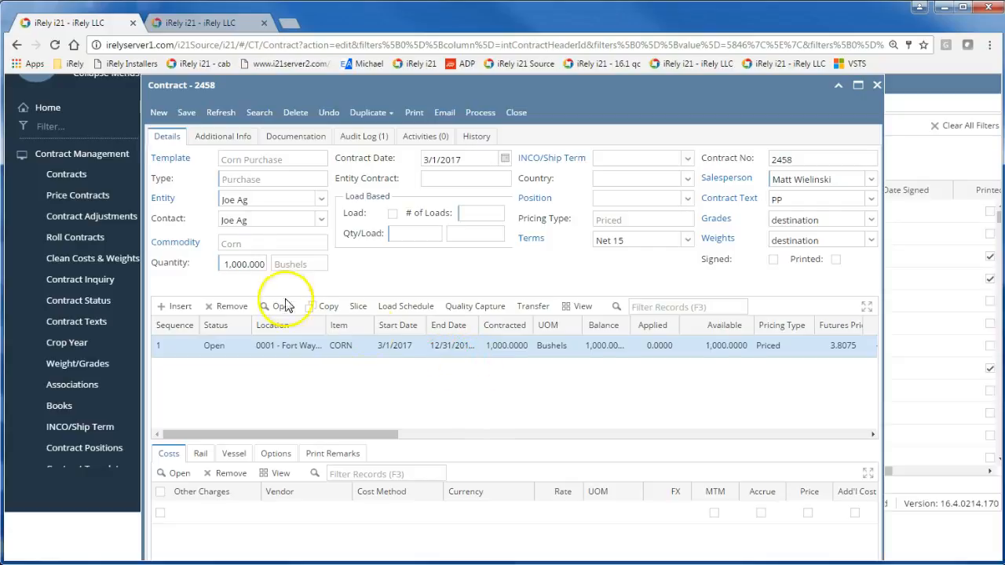
Step: Switch to the customer's user portal session and open its Contracts list under Contract Management
{"action": "left_click", "coordinate": [191, 23]}
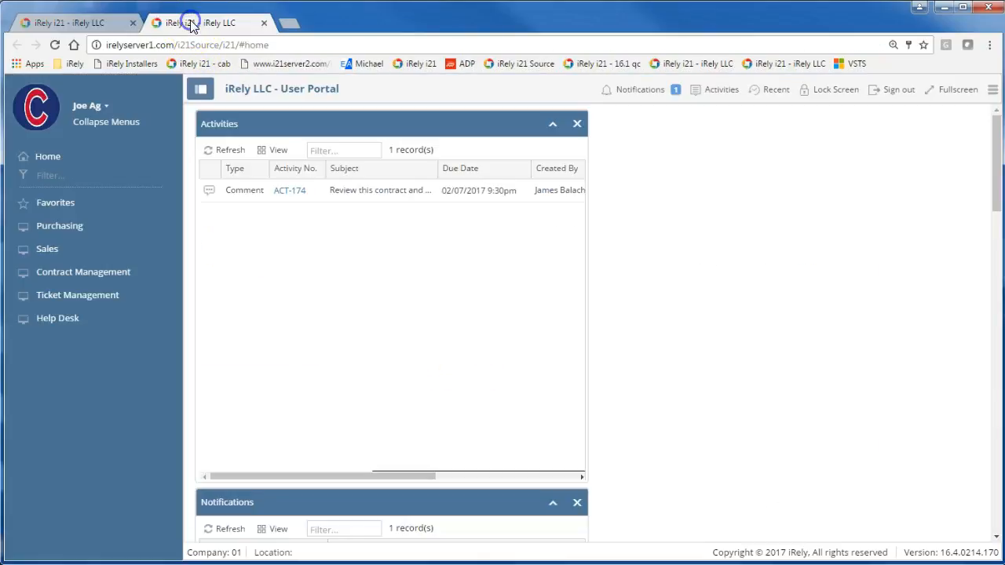
{"action": "left_click", "coordinate": [77, 273]}
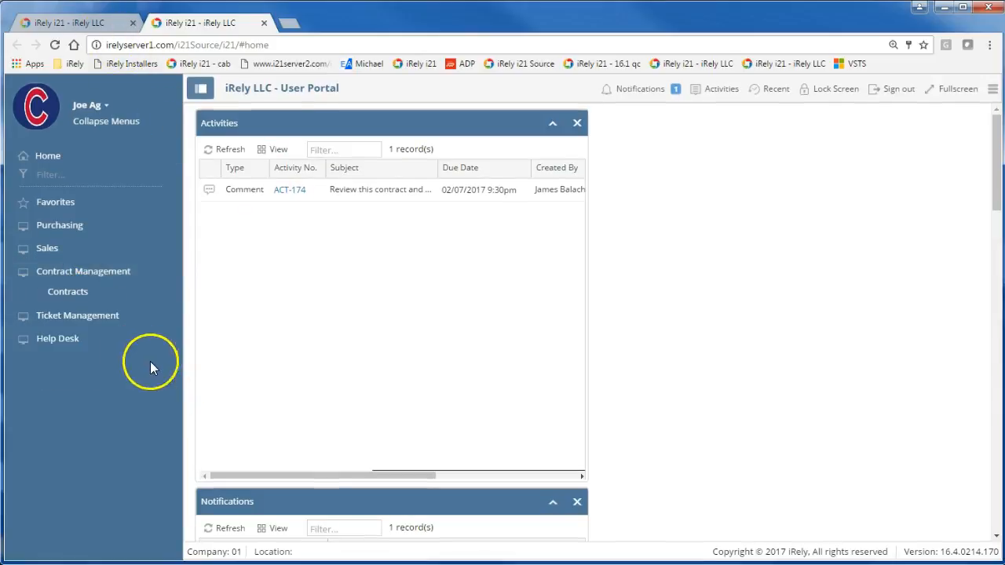
{"action": "left_click", "coordinate": [82, 297]}
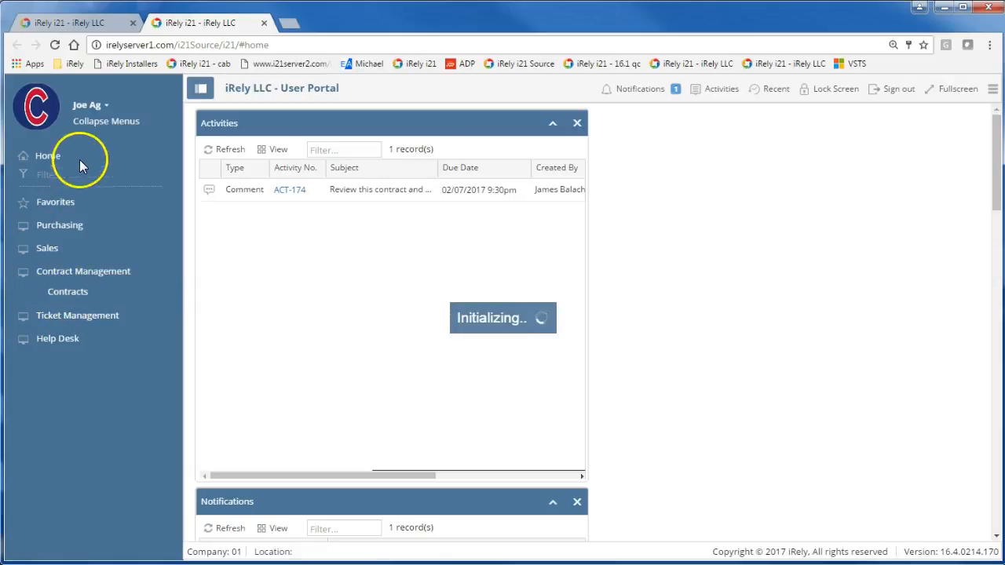
Step: Close the saved contract in the internal session and open the same corn purchase contract from the portal's contract list
{"action": "left_click", "coordinate": [77, 24]}
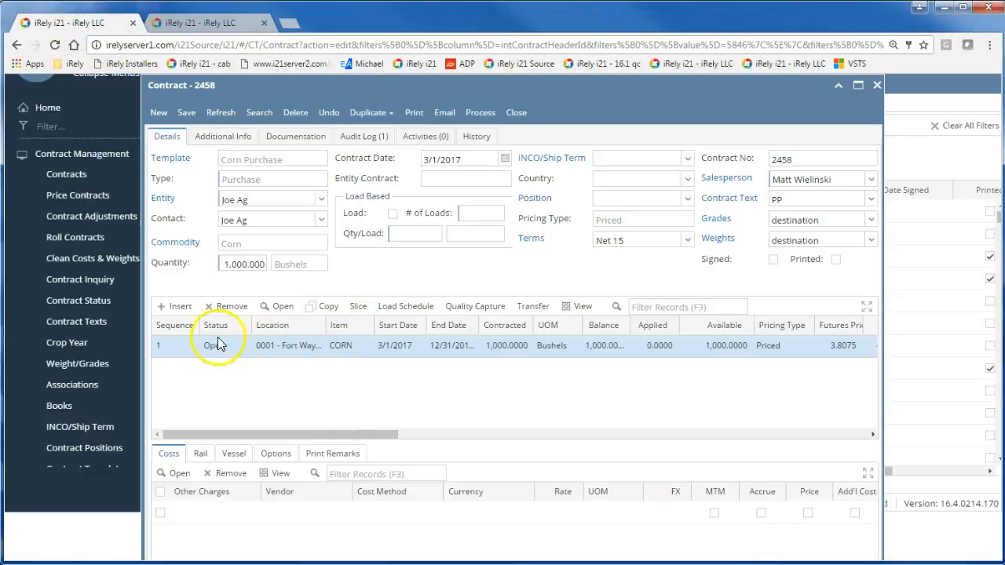
{"action": "left_click", "coordinate": [510, 124]}
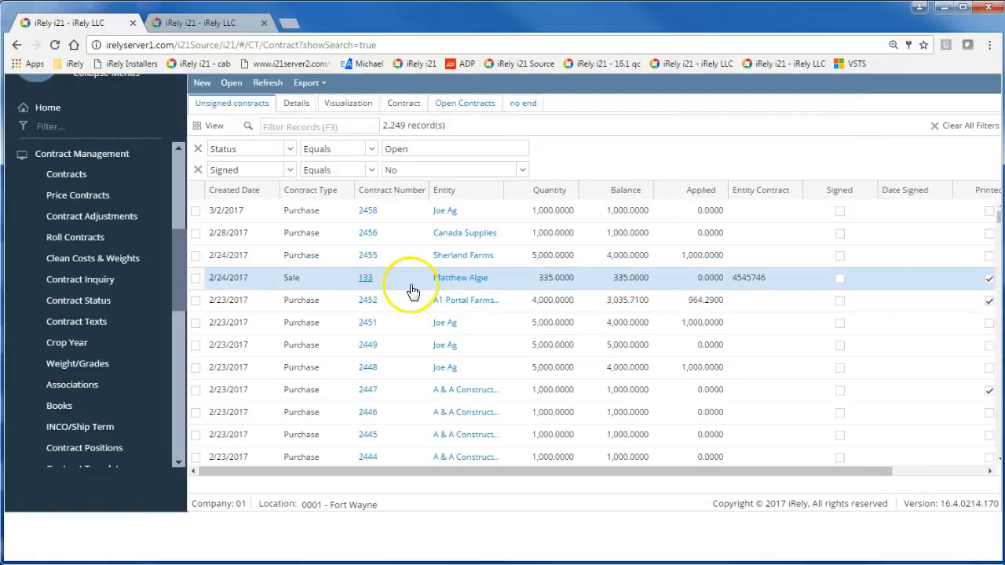
{"action": "left_click", "coordinate": [213, 23]}
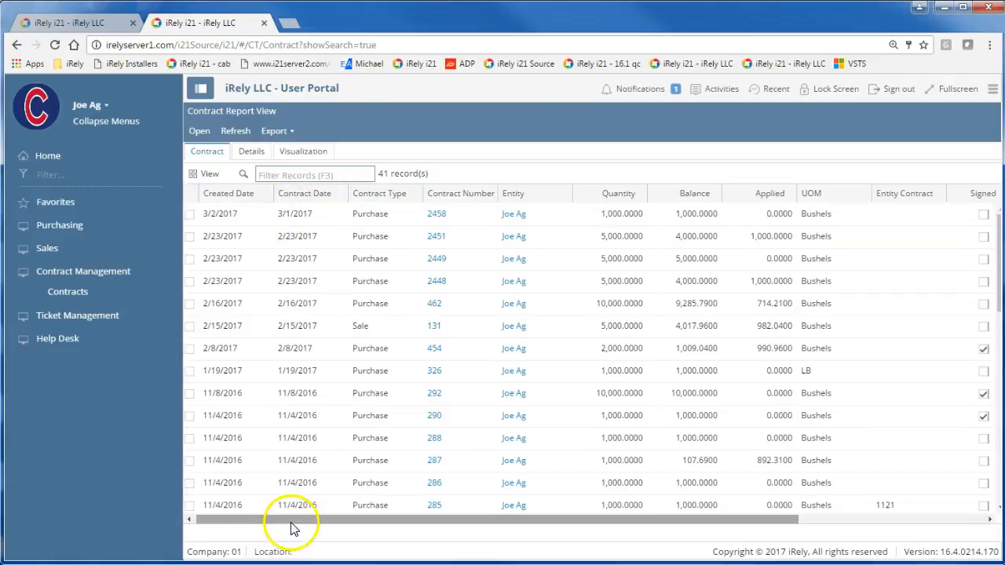
{"action": "double_click", "coordinate": [407, 226]}
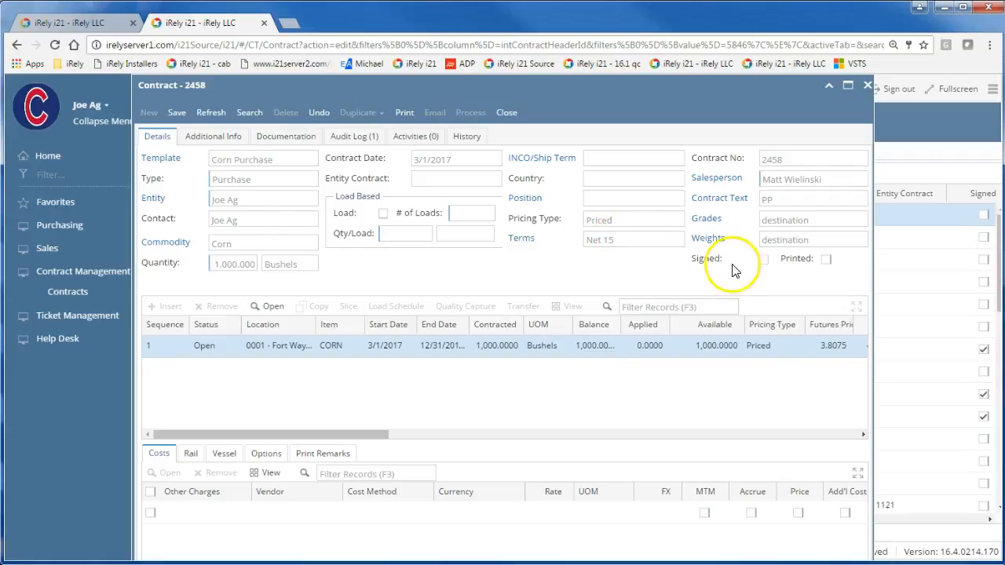
Step: Sign the contract in the portal by accepting the terms of the agreement, and save it
{"action": "left_click", "coordinate": [760, 262]}
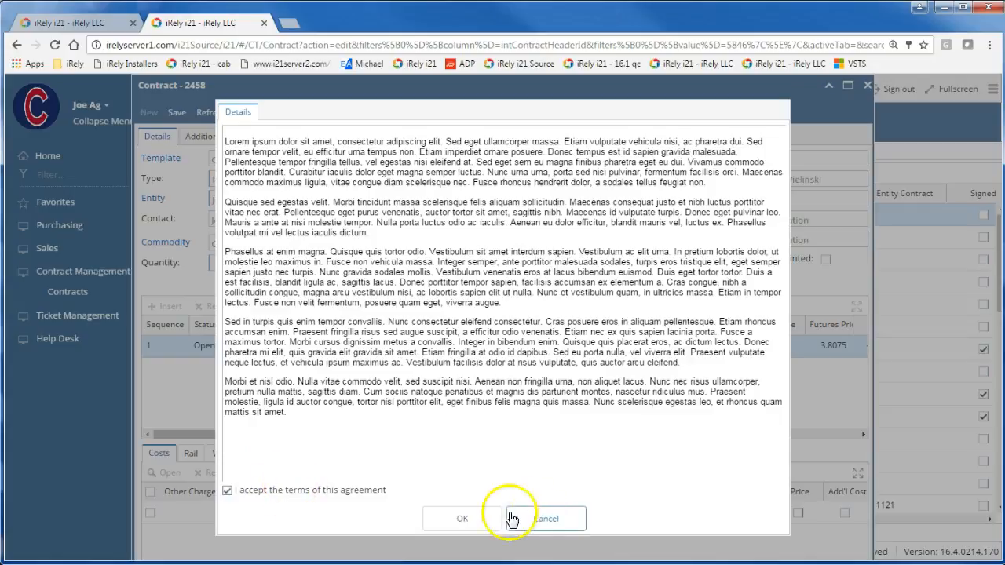
{"action": "left_click", "coordinate": [468, 518]}
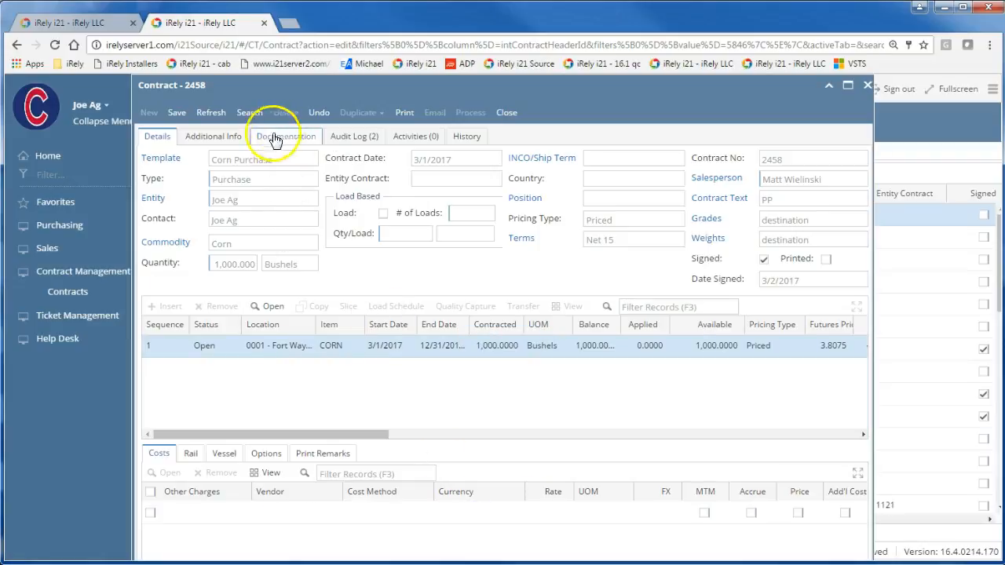
{"action": "left_click", "coordinate": [177, 112]}
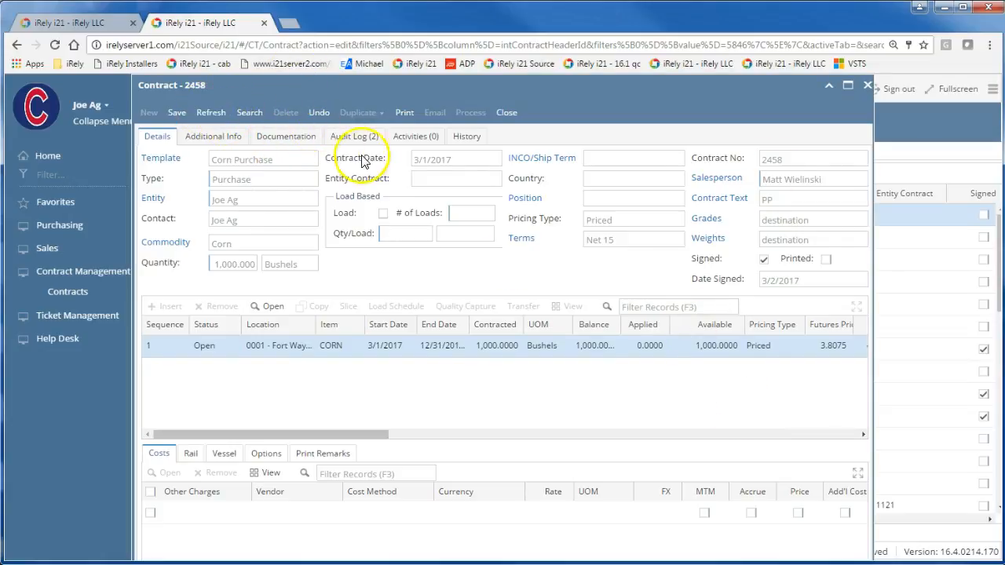
Step: Reopen the contract in the internal session, examine the latest update in its audit log, and return to its details
{"action": "left_click", "coordinate": [75, 23]}
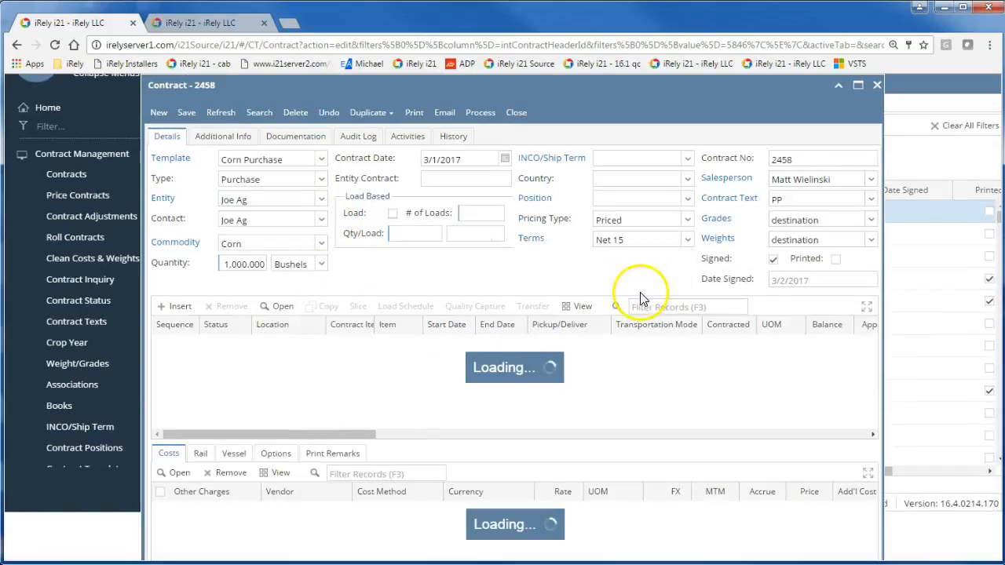
{"action": "left_click", "coordinate": [367, 137]}
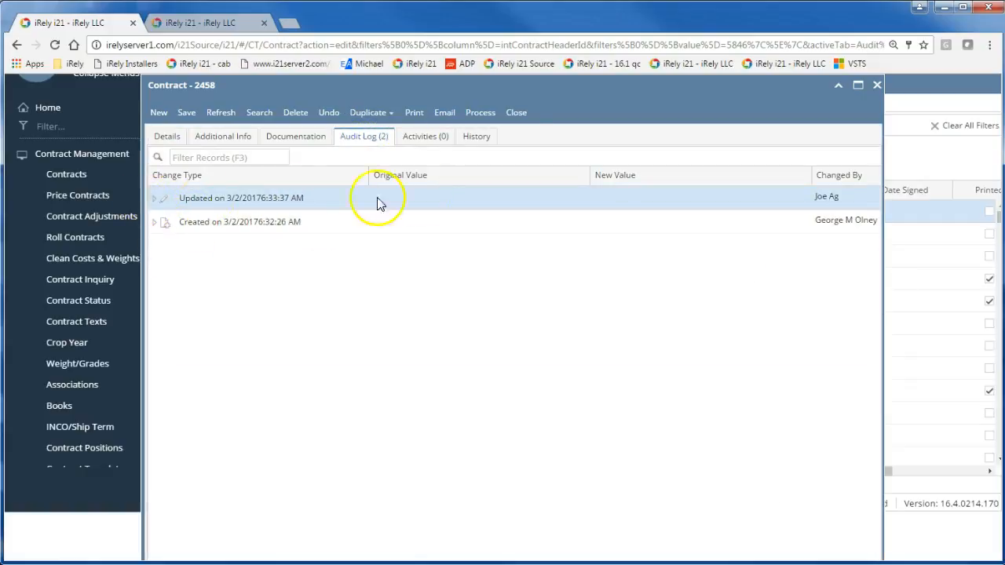
{"action": "left_click", "coordinate": [157, 203]}
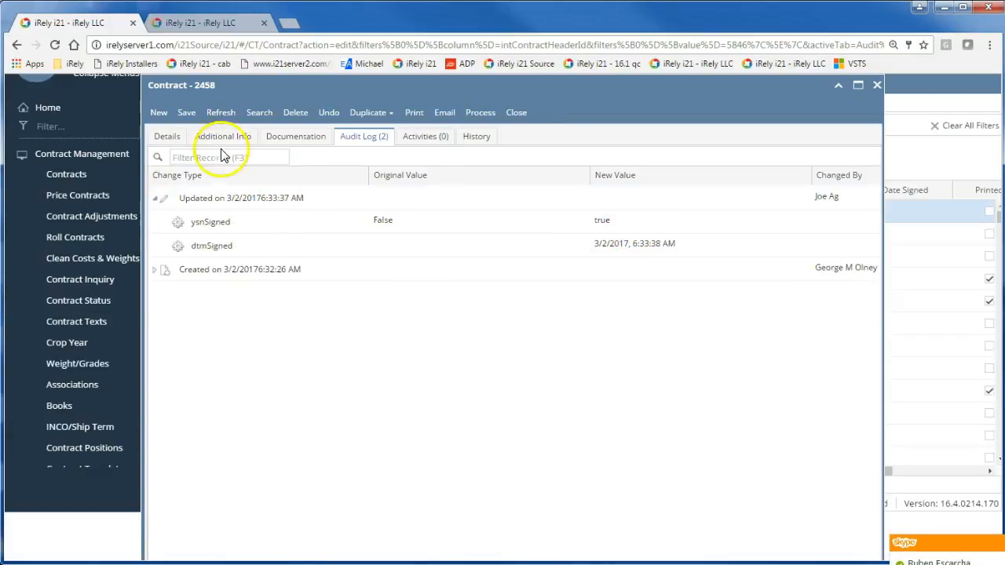
{"action": "left_click", "coordinate": [169, 145]}
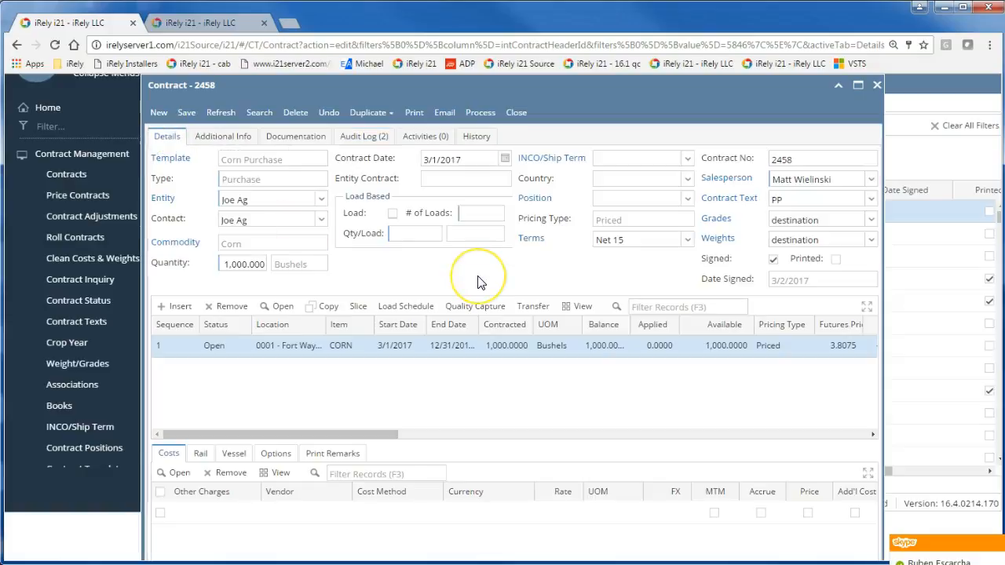